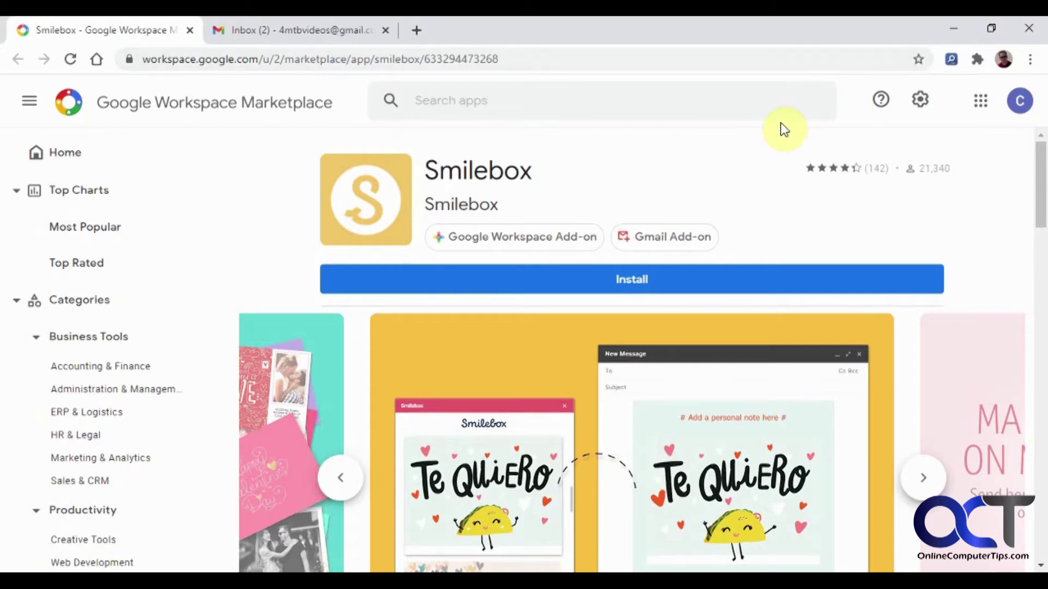
Advance the Smilebox screenshot carousel twice to reach the 'Send eCards from Gmail' image
click(929, 481)
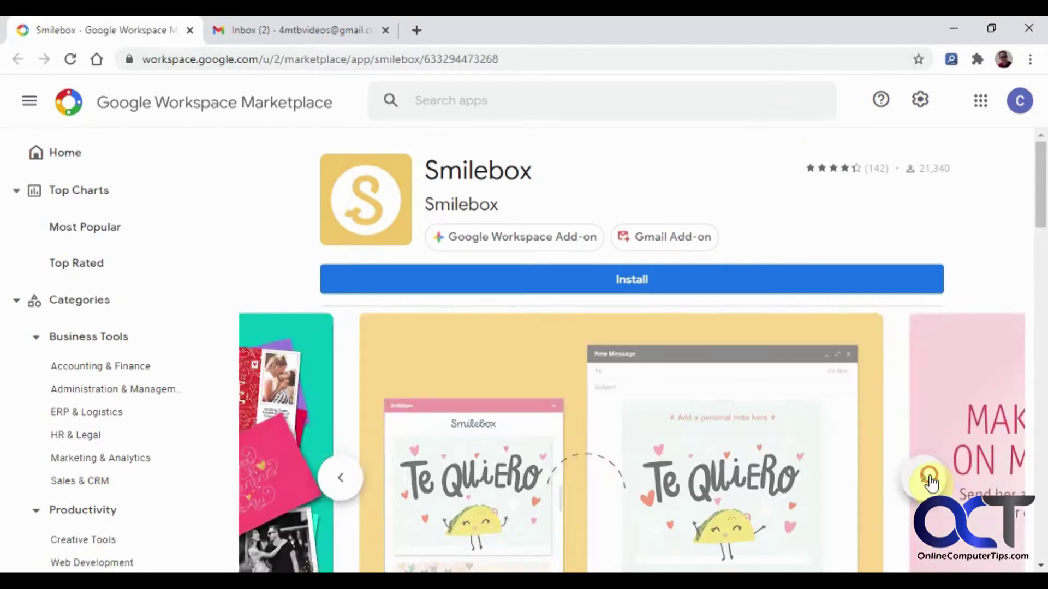
click(929, 482)
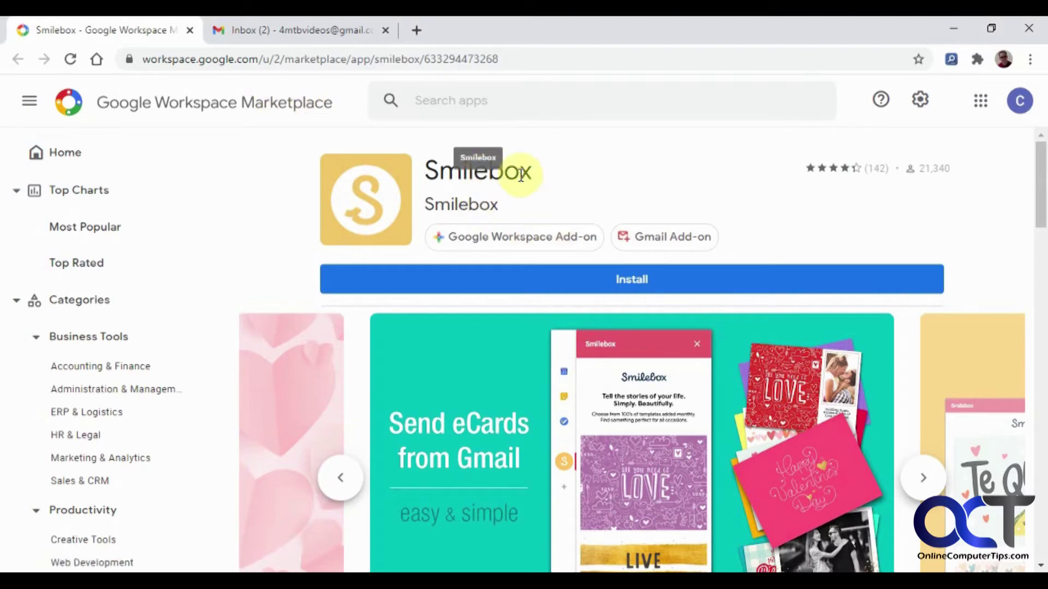
Install the Smilebox add-on, continue past 'Get ready to install', and allow the requested account access
click(644, 286)
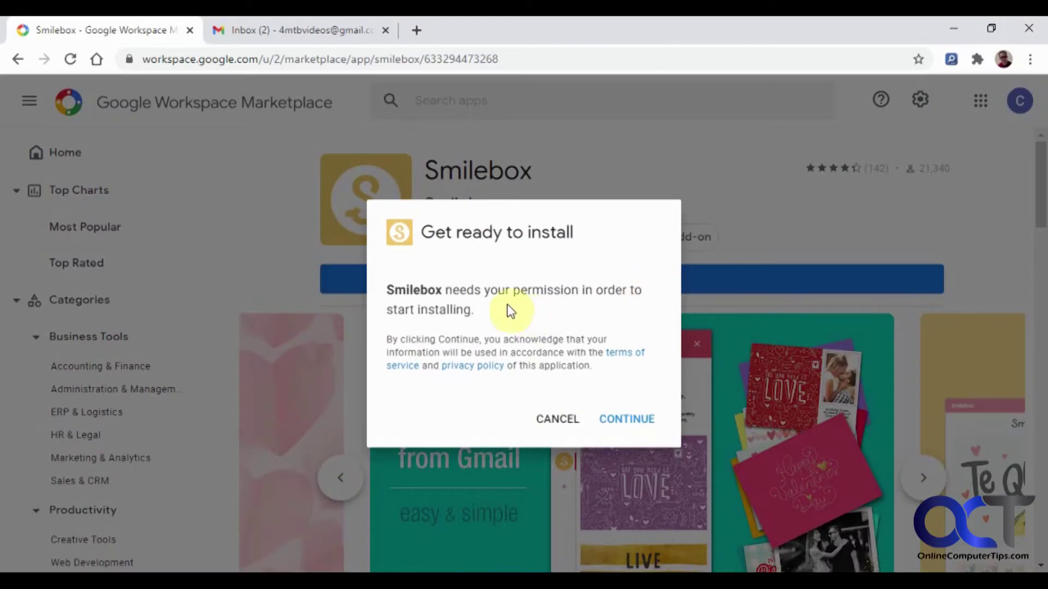
click(628, 420)
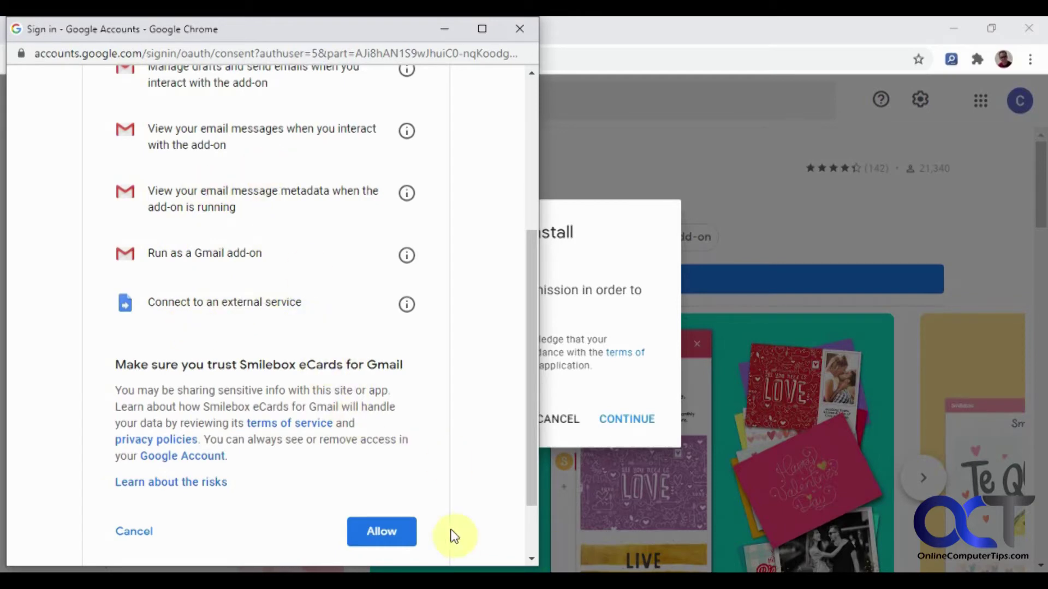
click(385, 532)
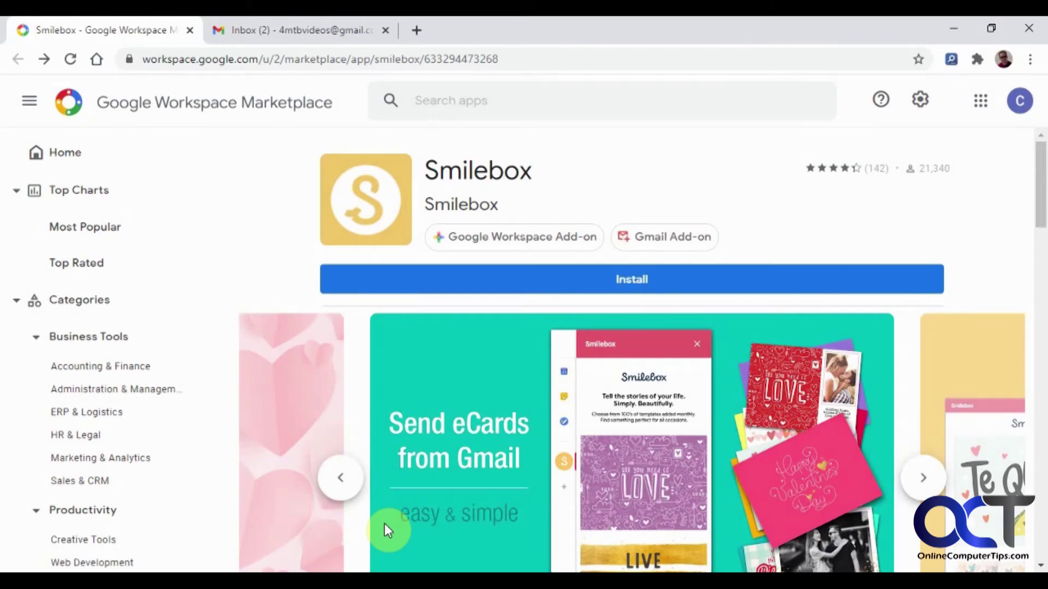
In the Gmail inbox, acknowledge the Smilebox installed notice with 'Got it' and open the Smilebox sidebar panel
click(295, 30)
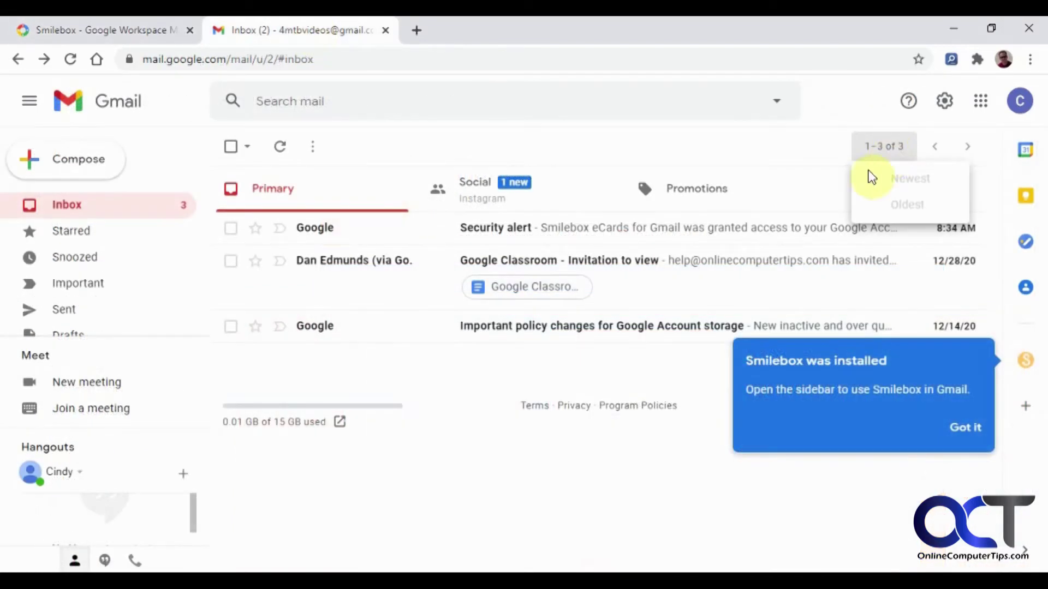
click(827, 369)
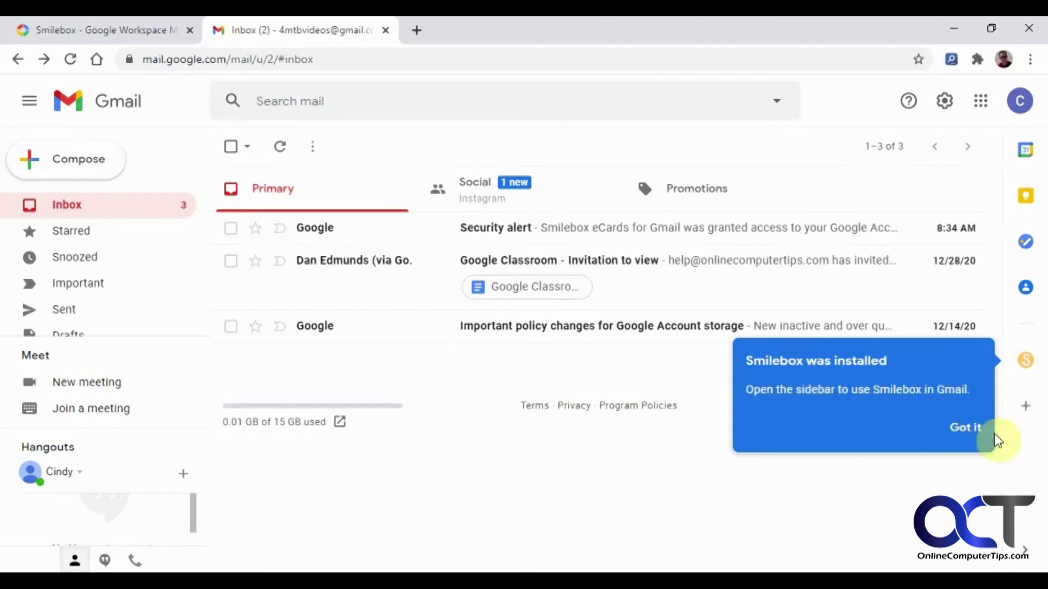
click(967, 429)
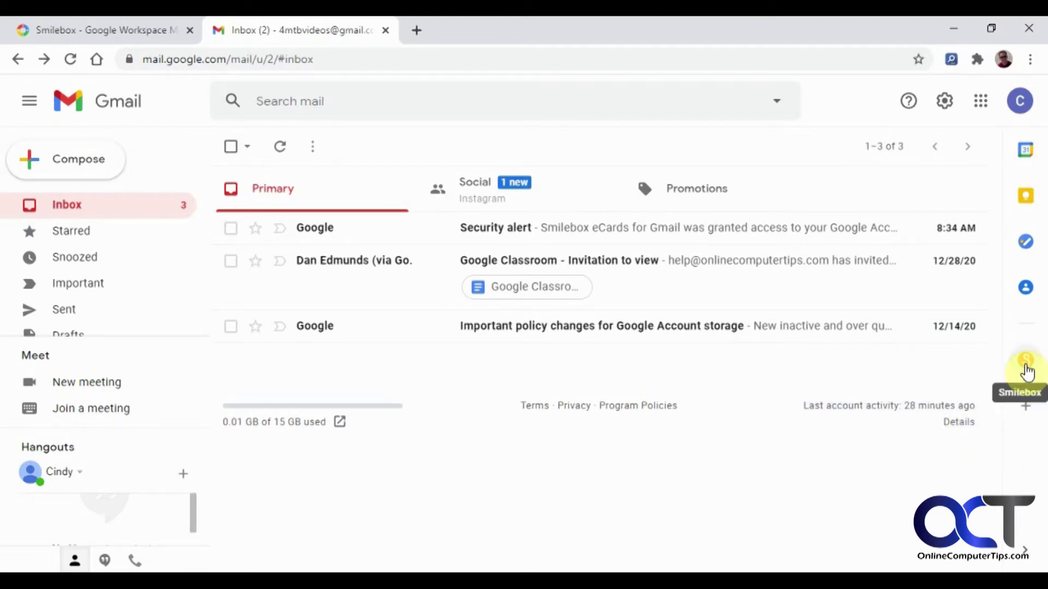
click(1026, 360)
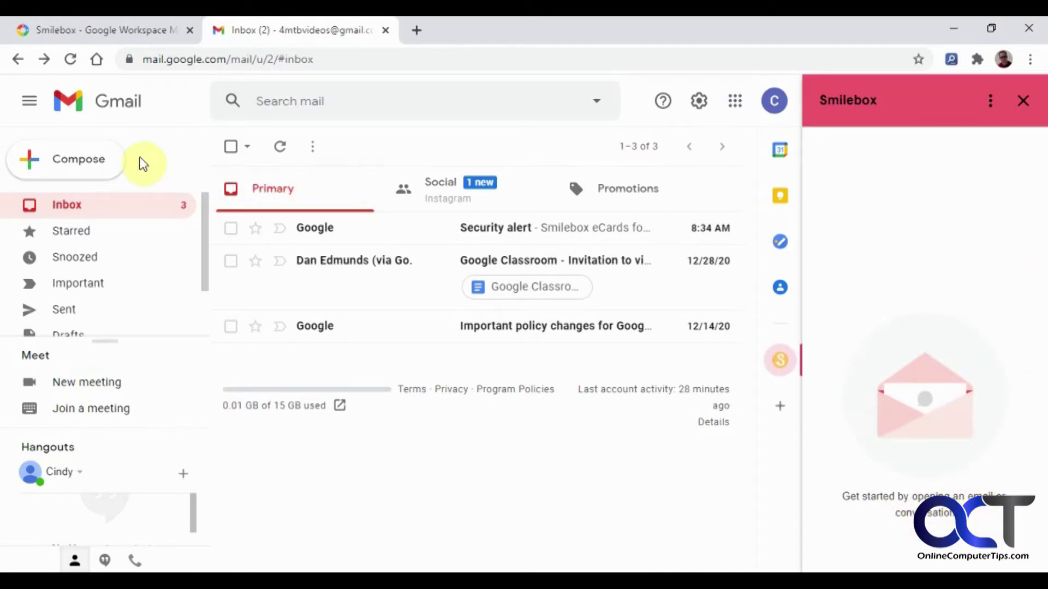
Start a new message, open the Smilebox card templates, and load more eCards
click(76, 160)
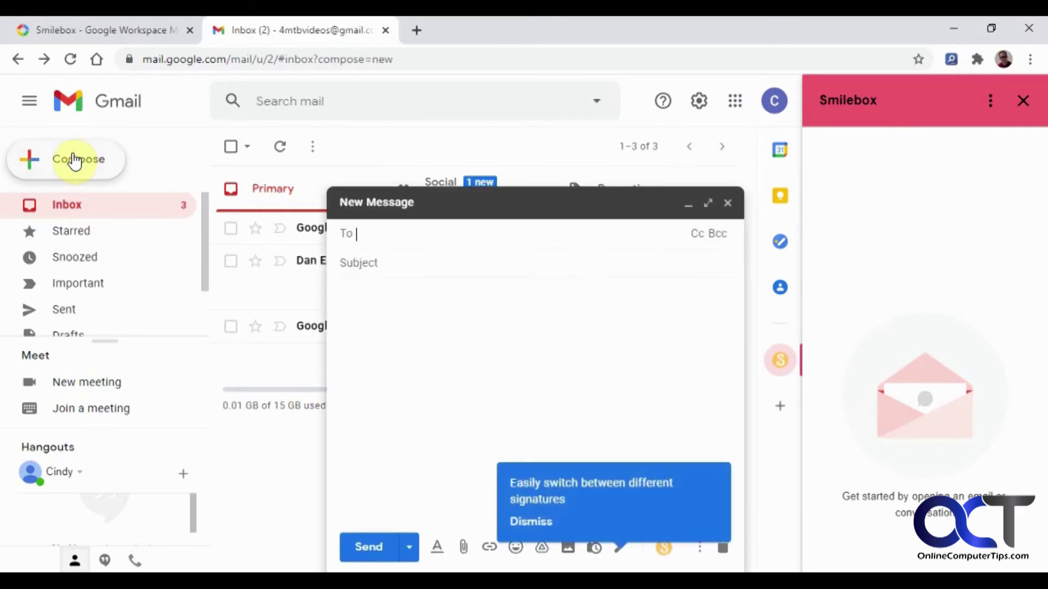
click(530, 524)
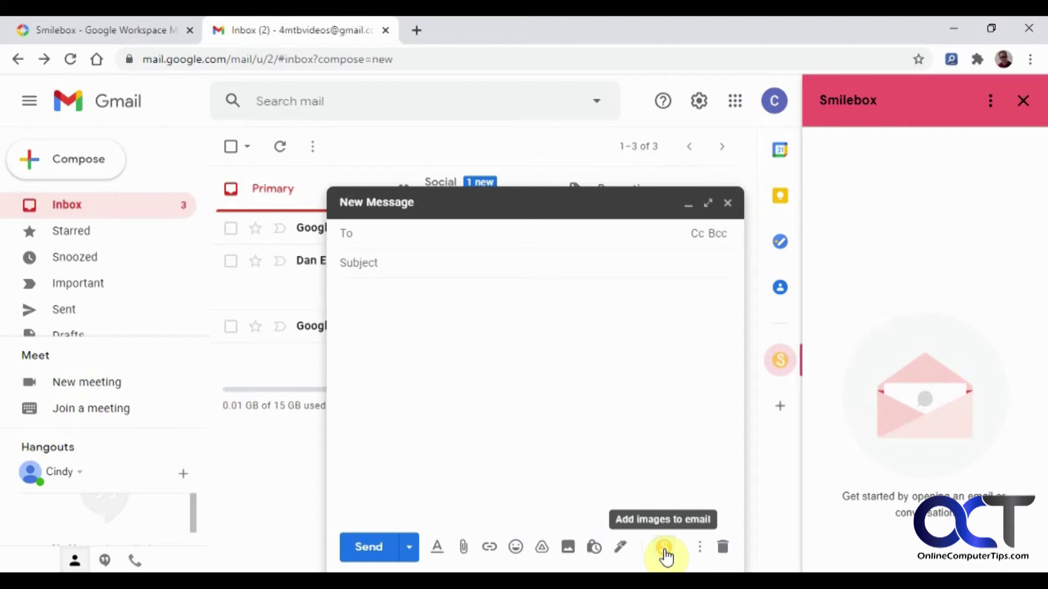
click(664, 550)
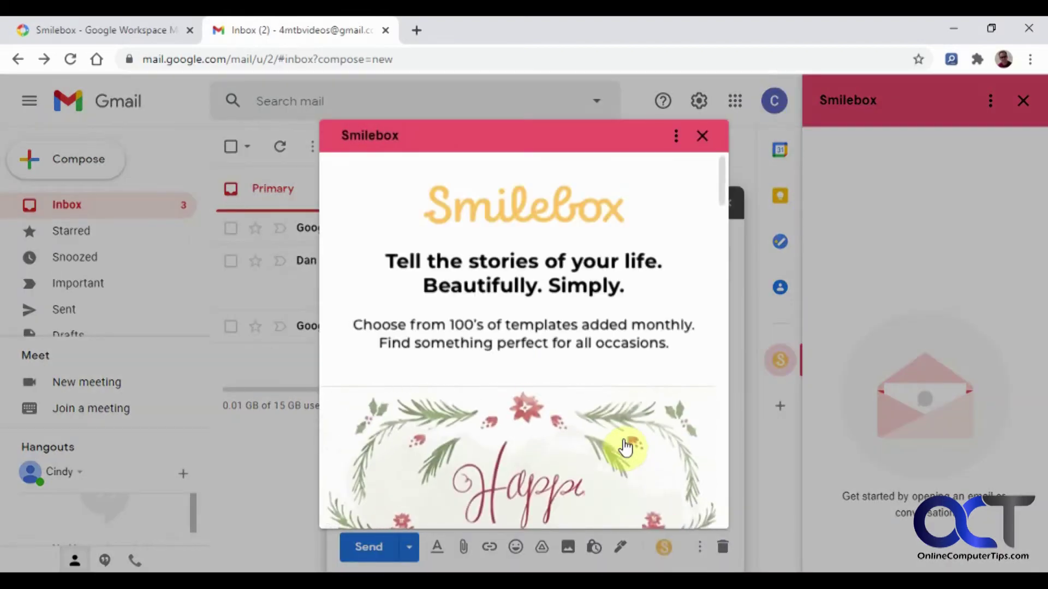
scroll(616, 402, down, 3)
scroll(634, 390, down, 8)
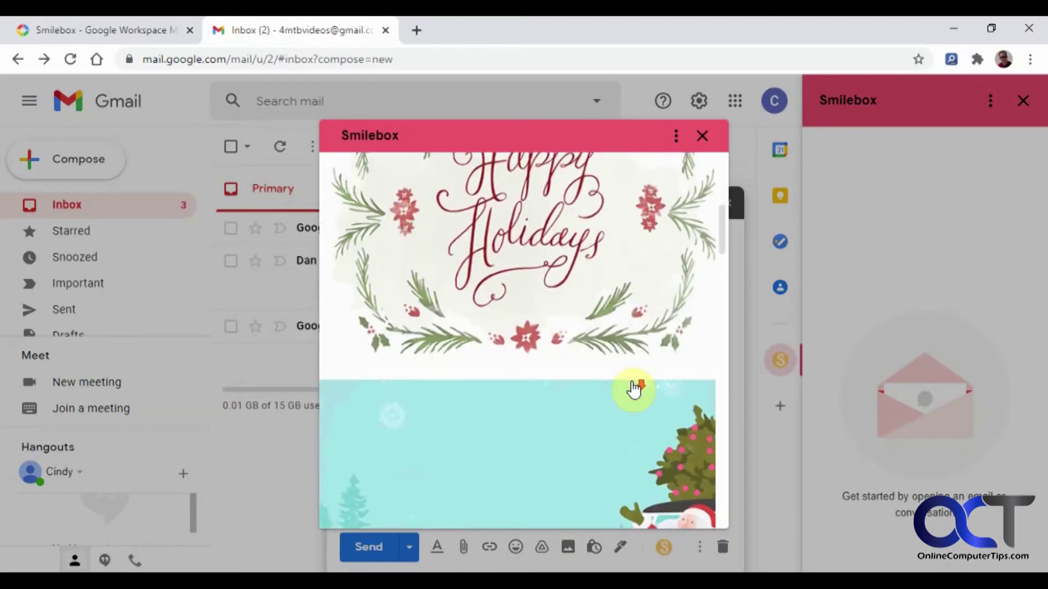
scroll(633, 390, down, 10)
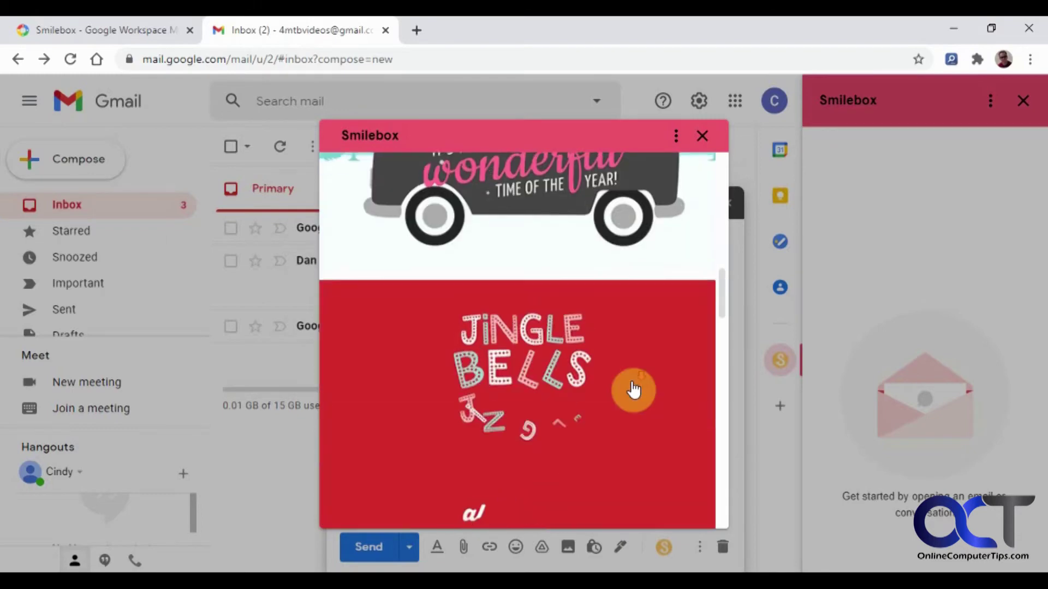
scroll(633, 390, down, 10)
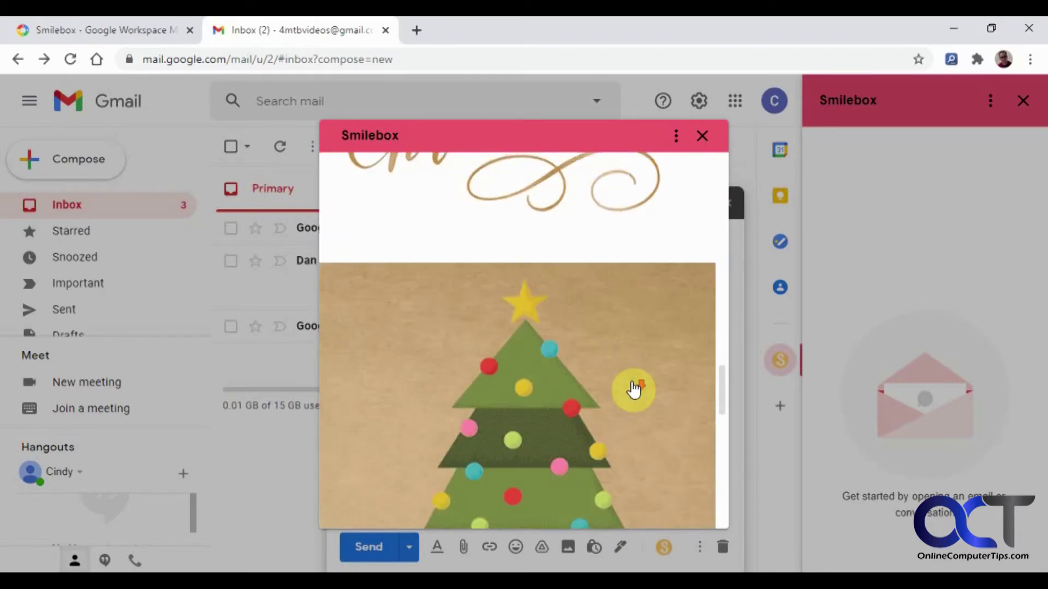
scroll(633, 390, down, 4)
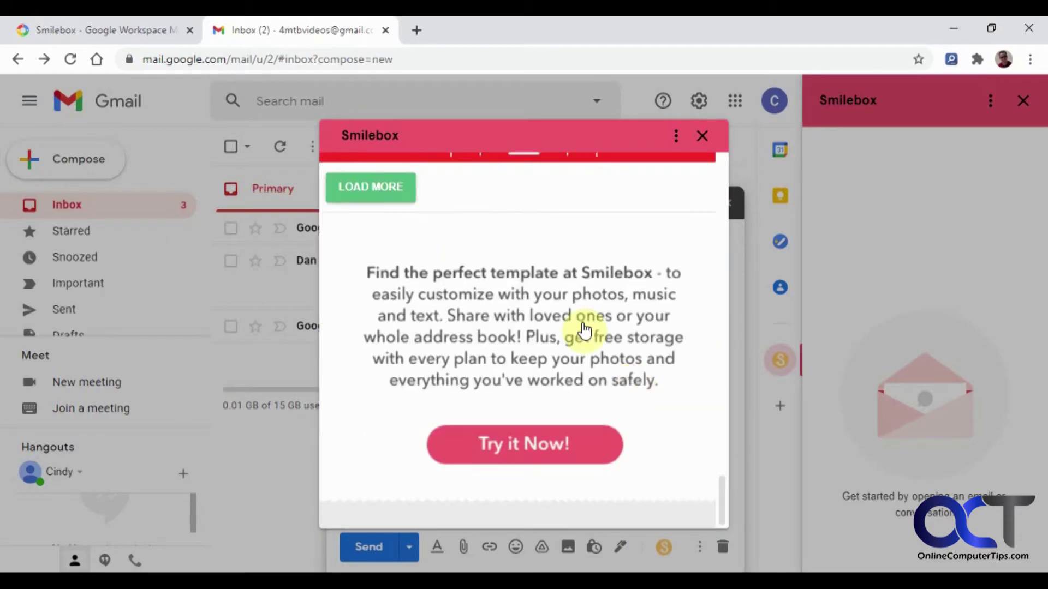
click(382, 187)
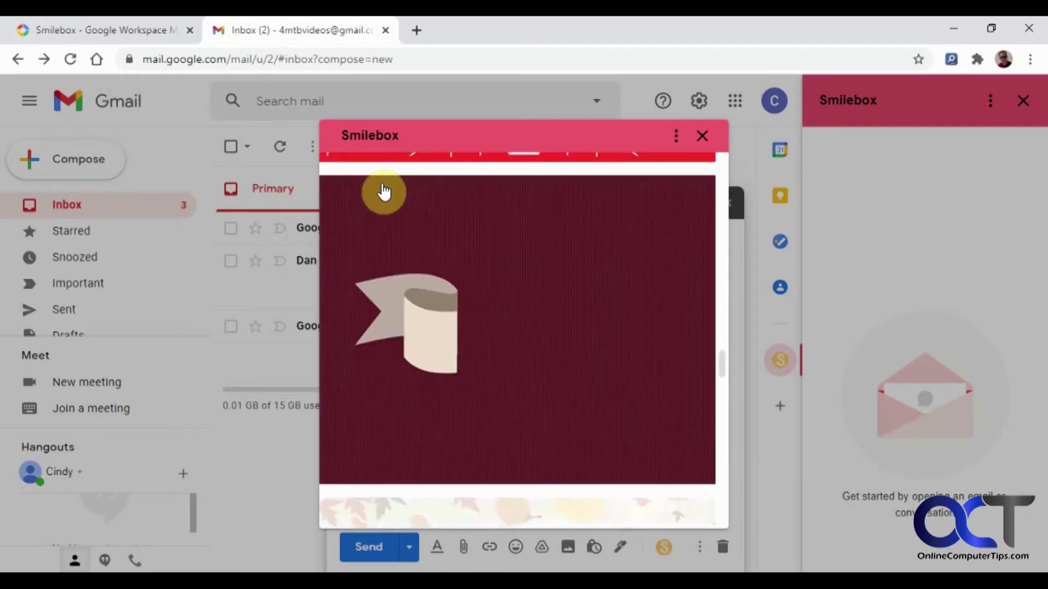
Load a further batch of templates and insert the Happy New Year eCard into the message
scroll(647, 405, down, 12)
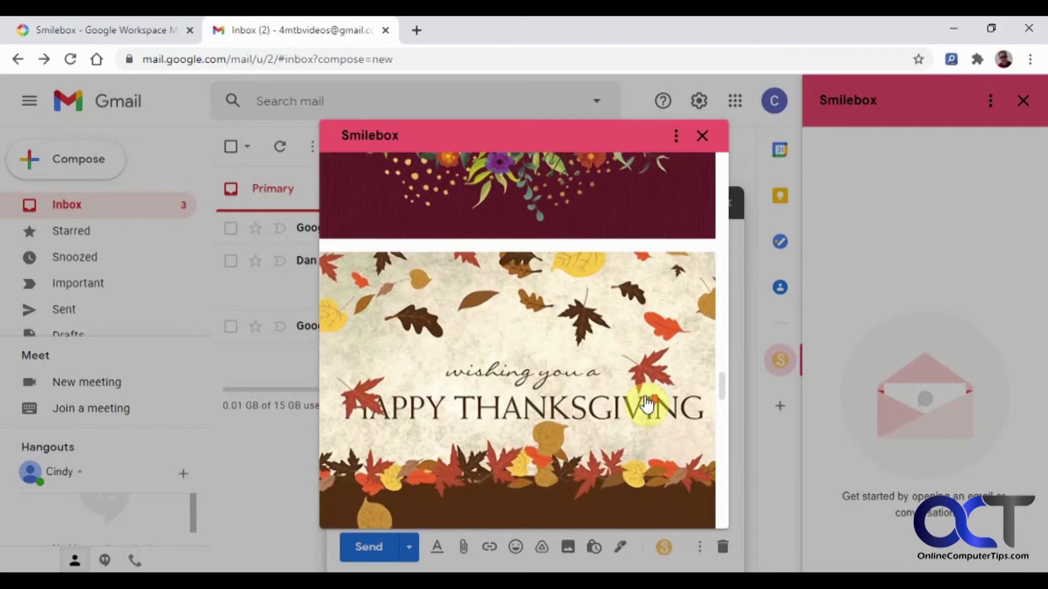
scroll(647, 405, down, 10)
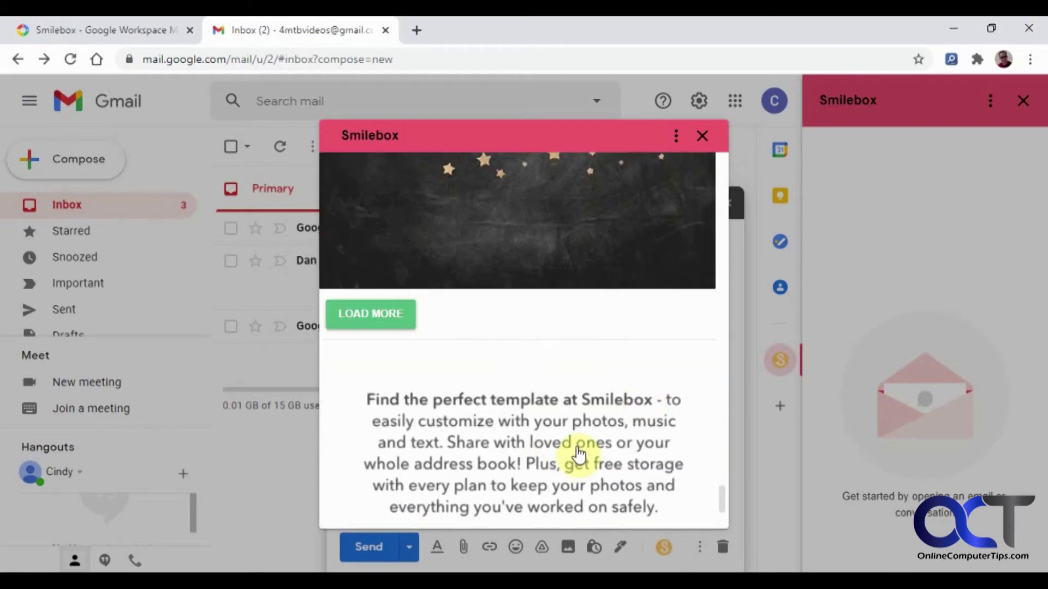
scroll(600, 447, down, 2)
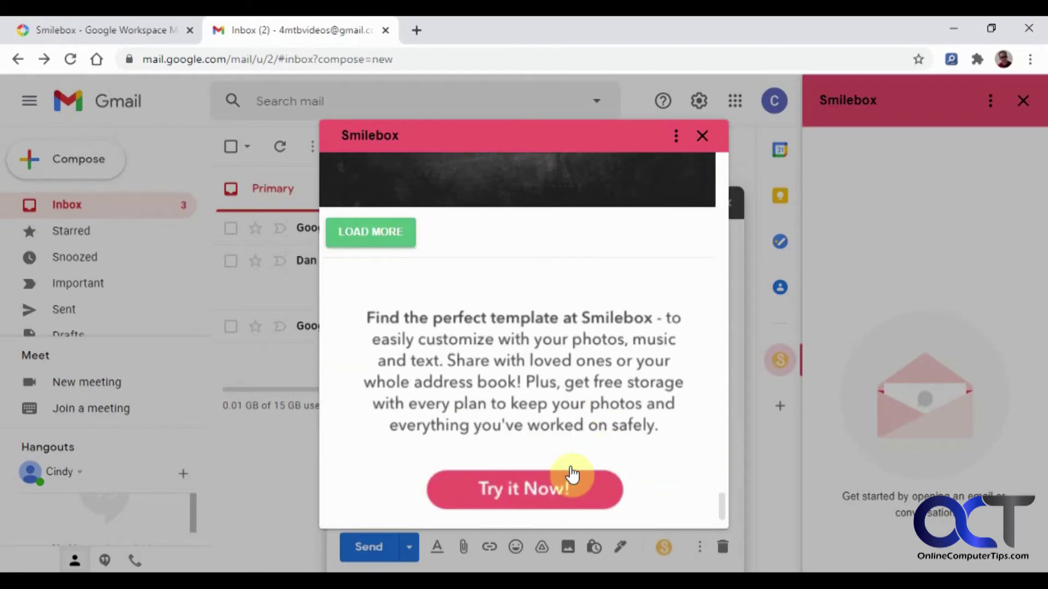
scroll(623, 367, up, 3)
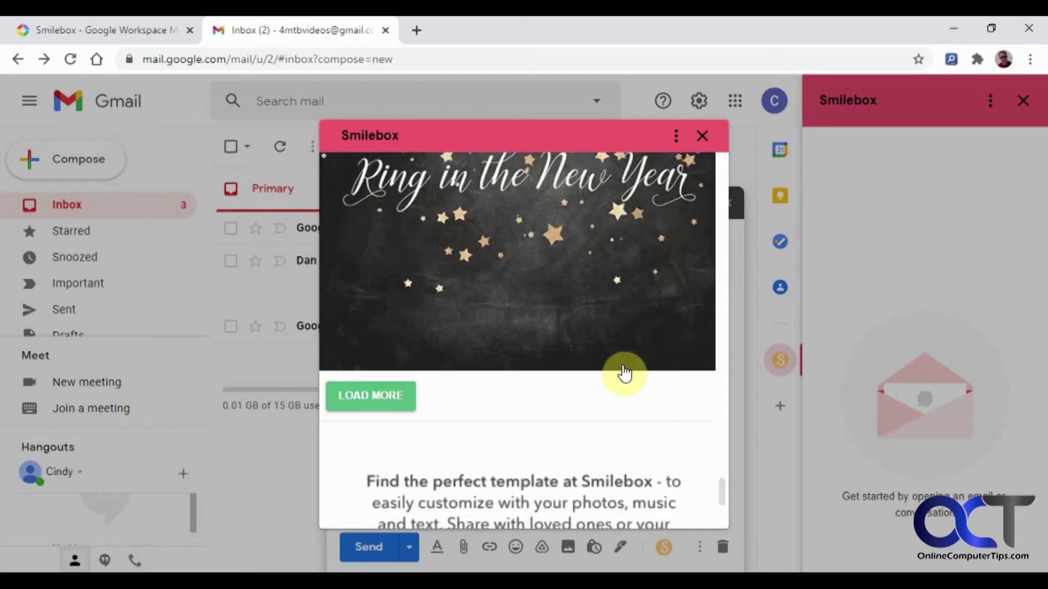
click(382, 398)
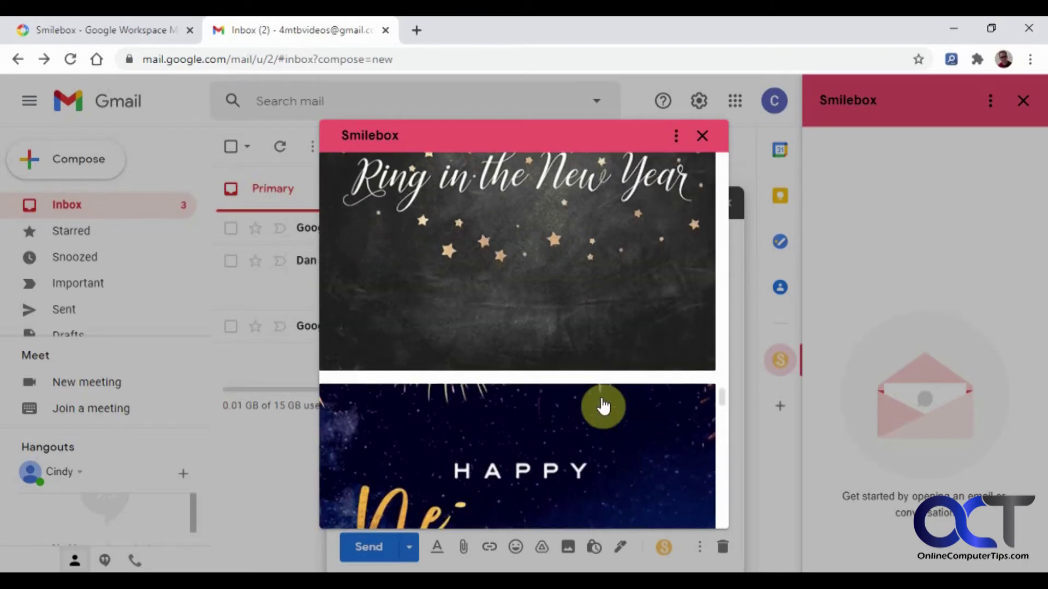
scroll(603, 405, down, 5)
scroll(603, 405, down, 3)
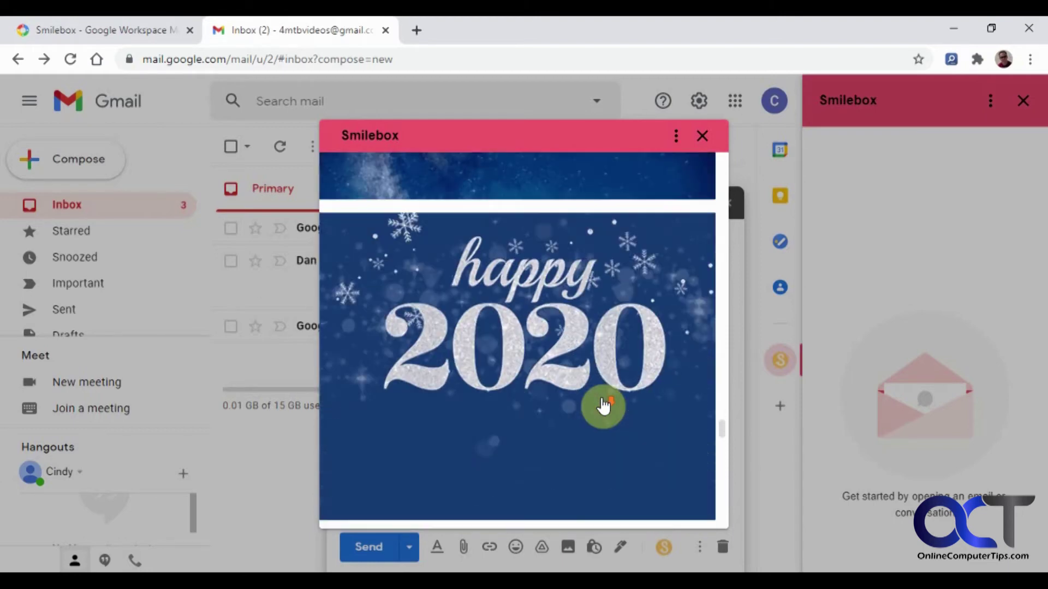
scroll(557, 369, up, 3)
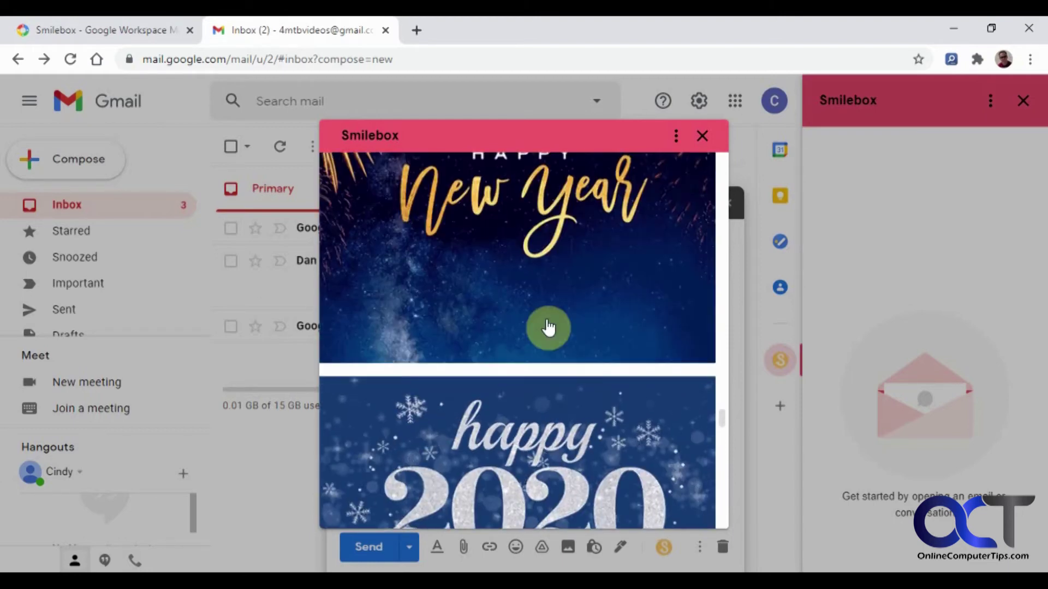
click(539, 227)
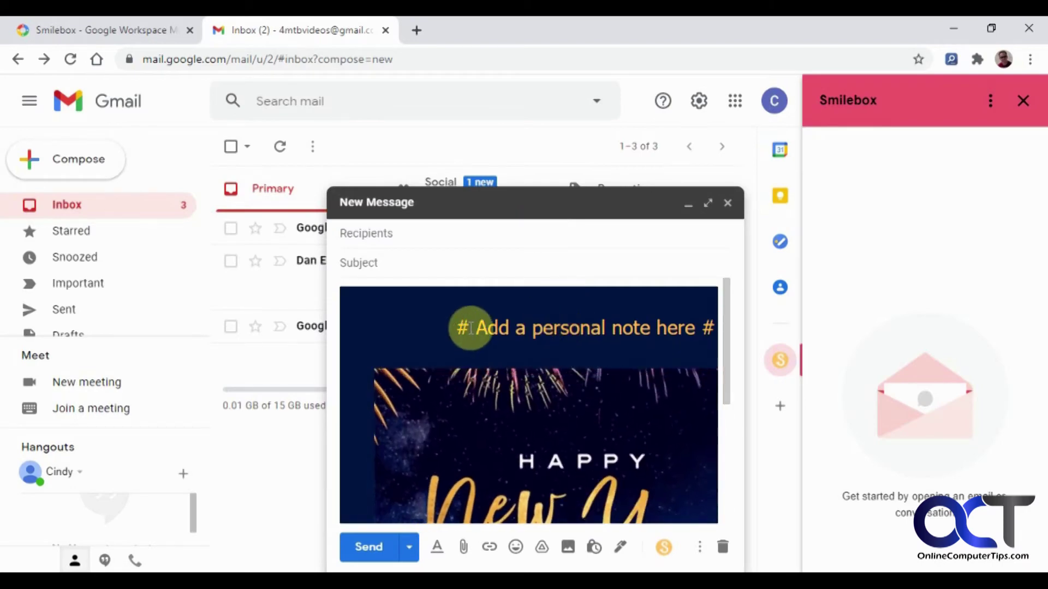
Replace '# Add a personal note here #' with 'I hope you have a great year!' and review the card
drag(471, 328, 761, 339)
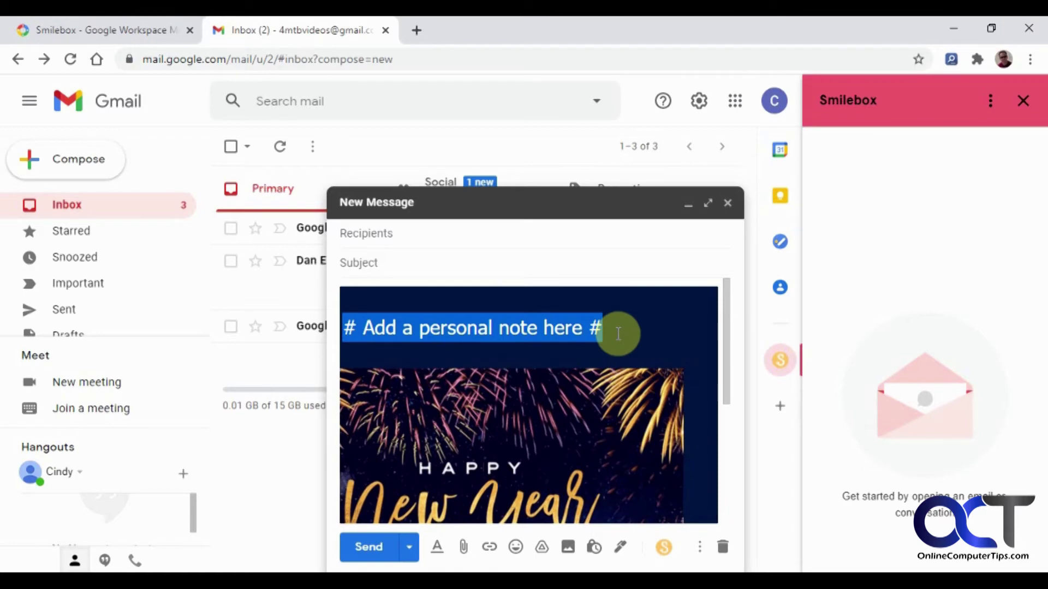
text(I ho)
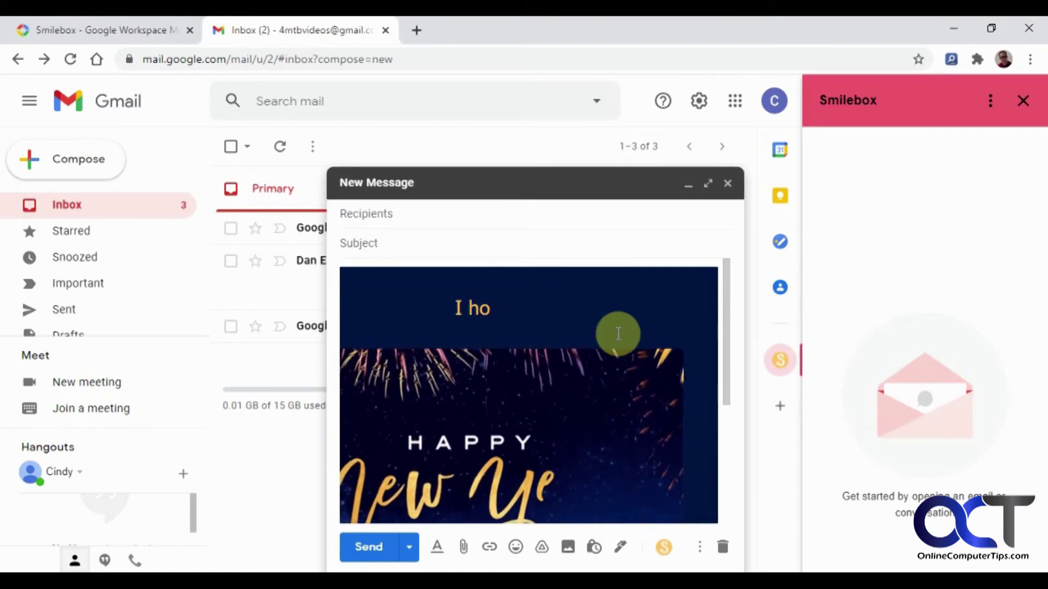
text(pe you have a gr)
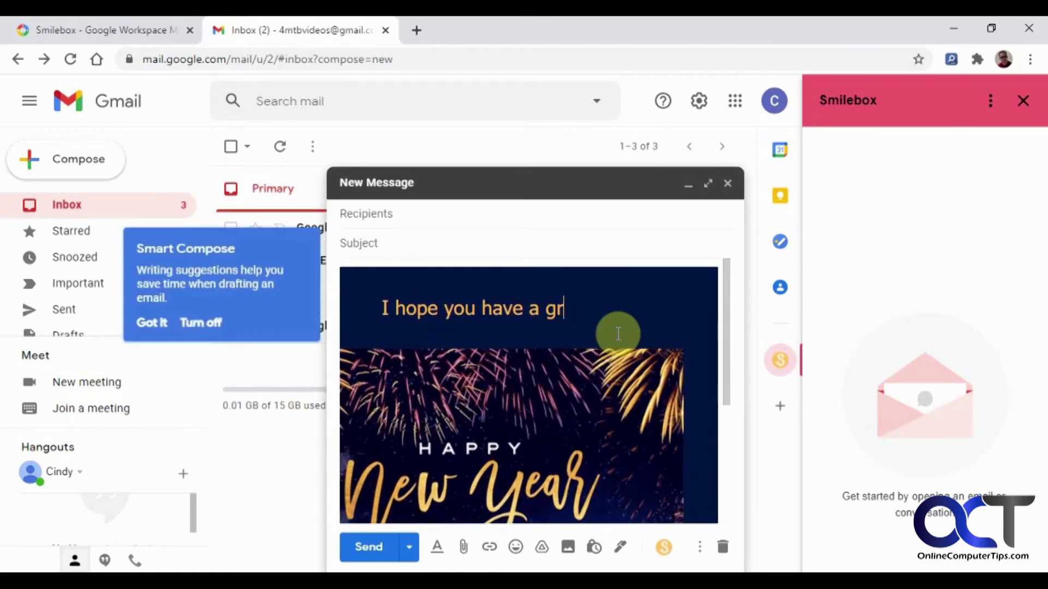
text(eat year)
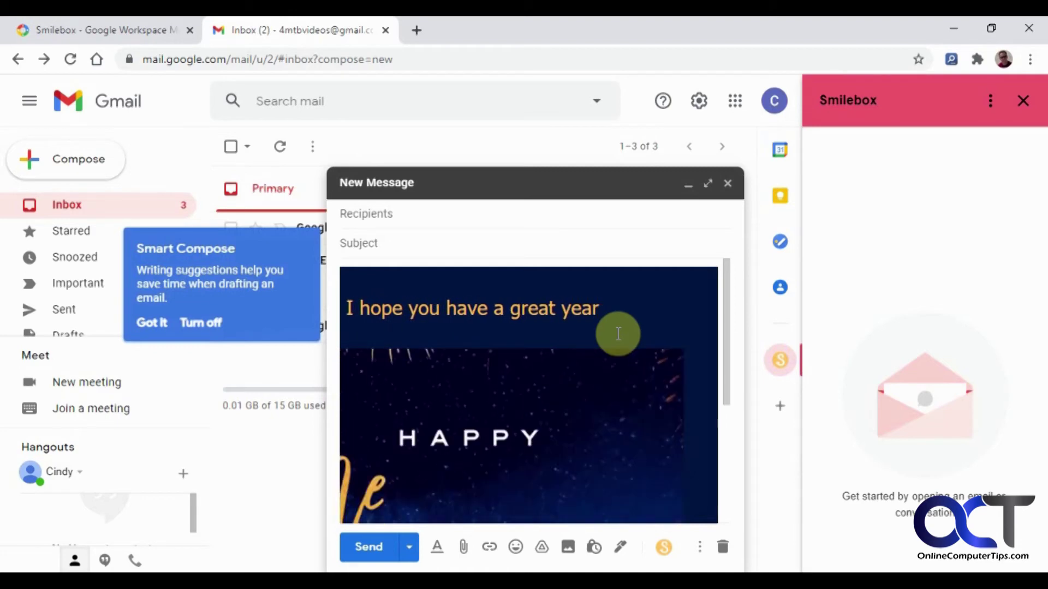
text(!)
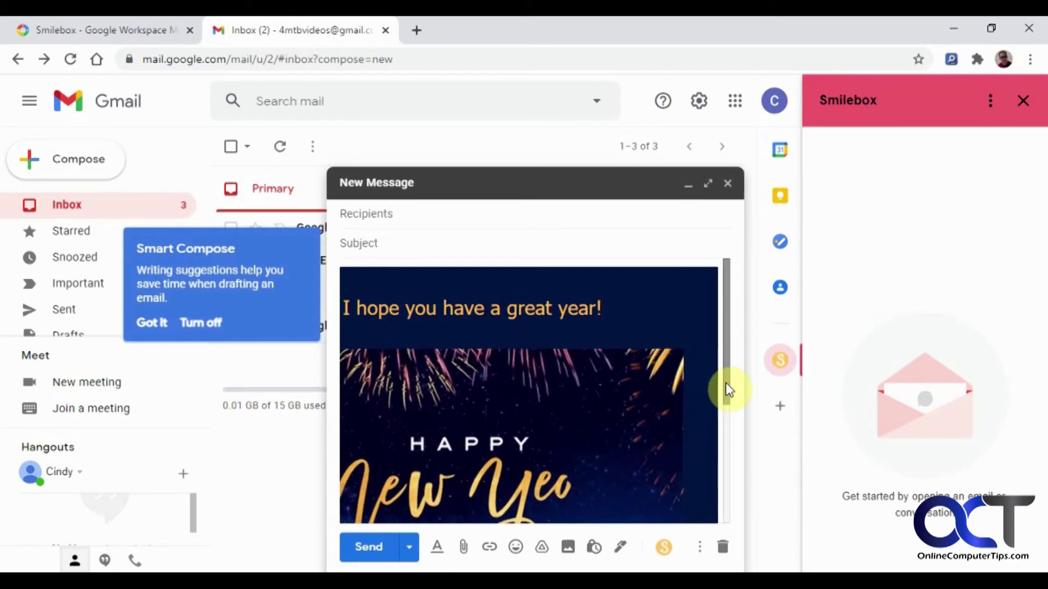
drag(729, 390, 722, 513)
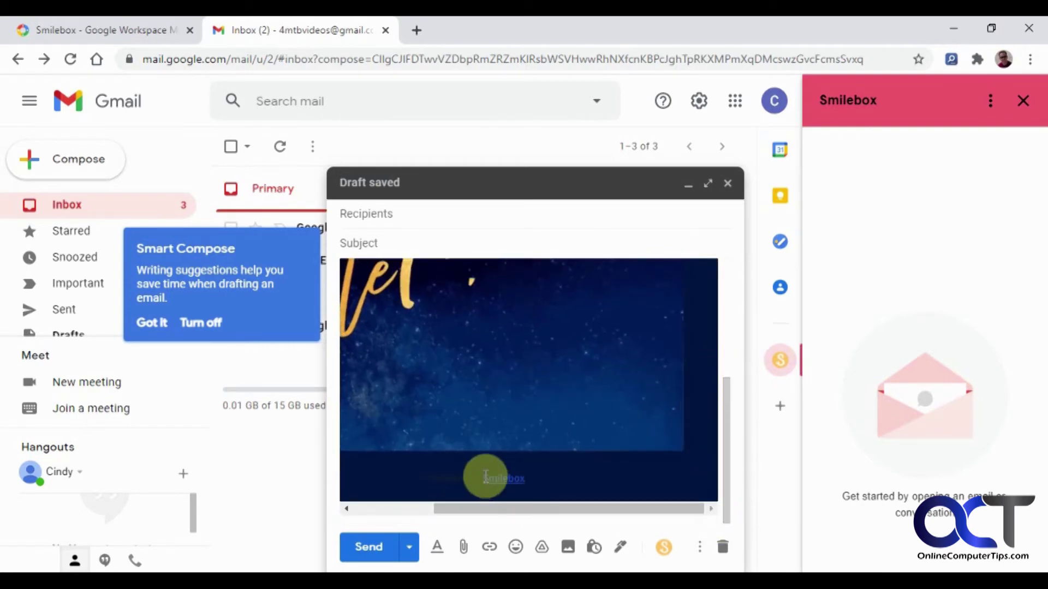
drag(727, 478, 728, 352)
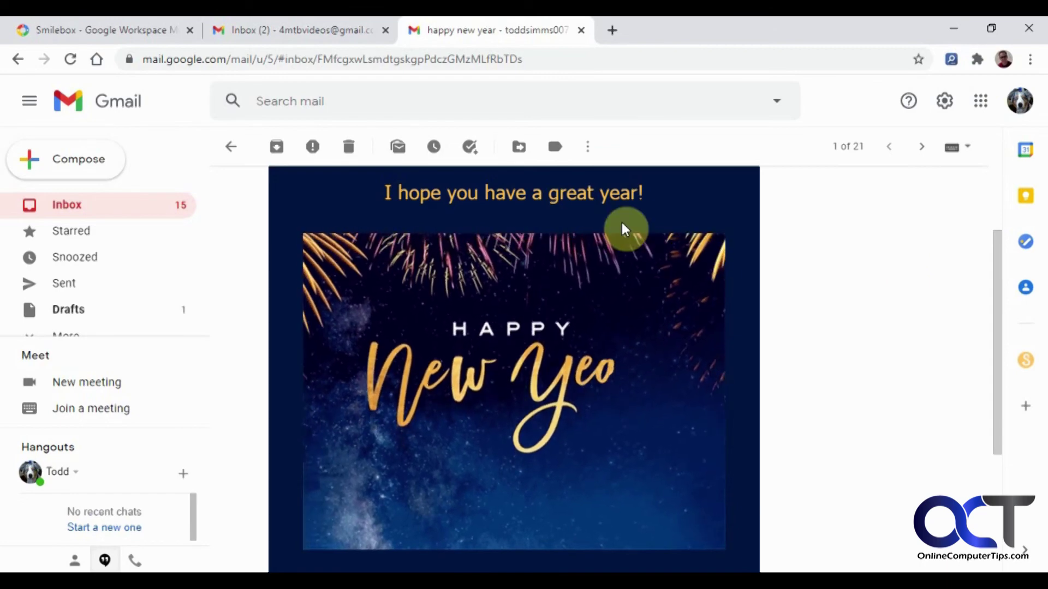
Return from the Marketplace listing to the Gmail inbox and close the Smilebox side panel
click(84, 33)
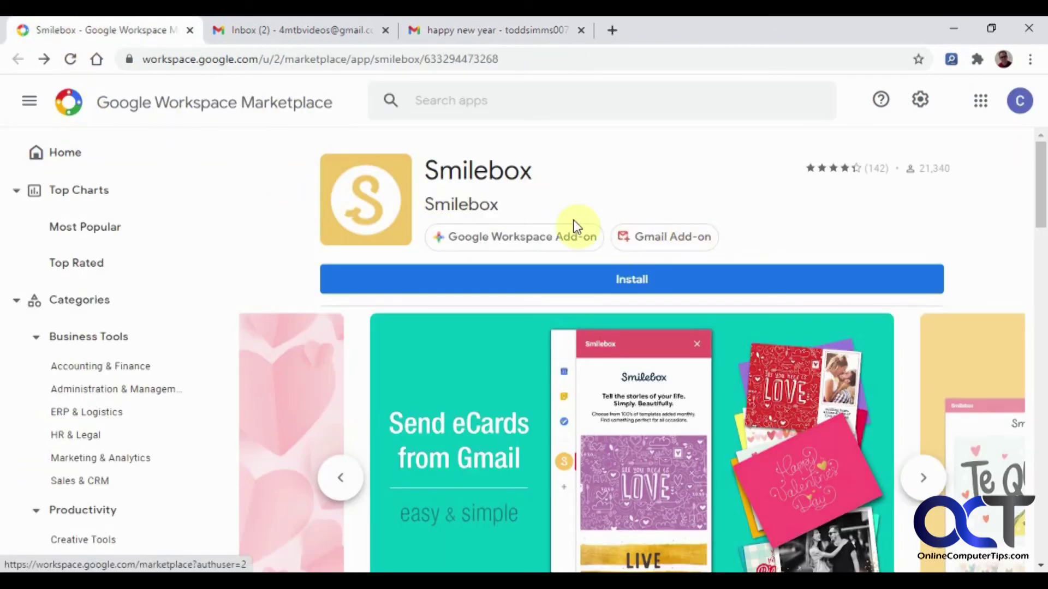
click(313, 37)
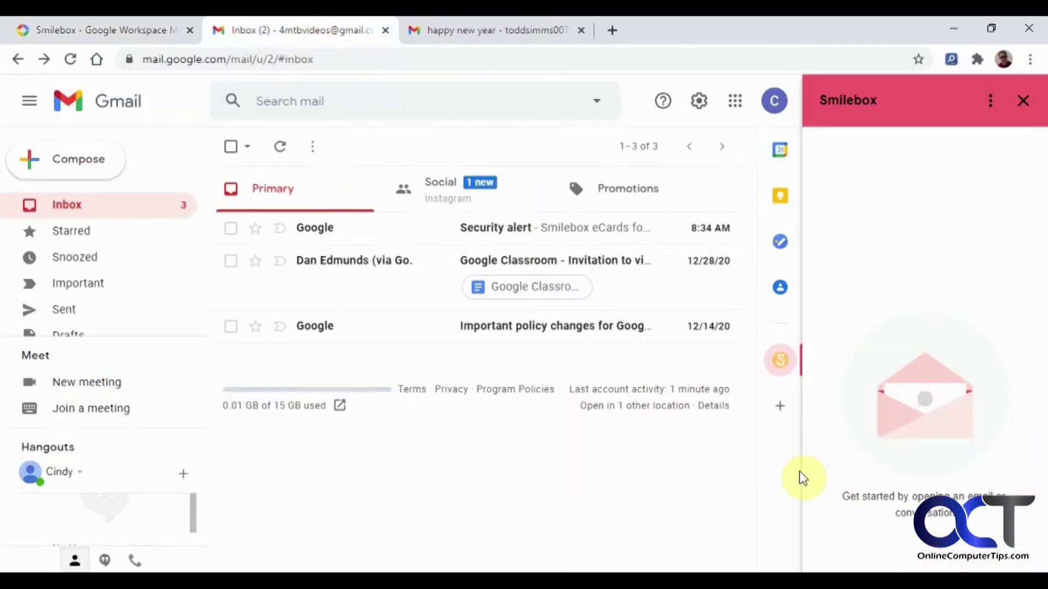
click(780, 408)
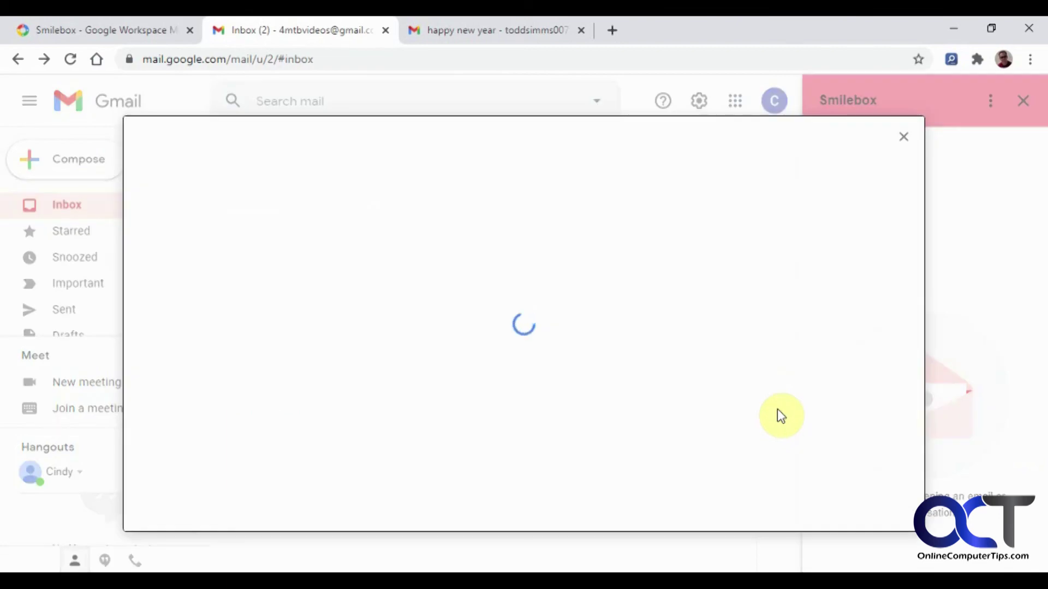
click(903, 136)
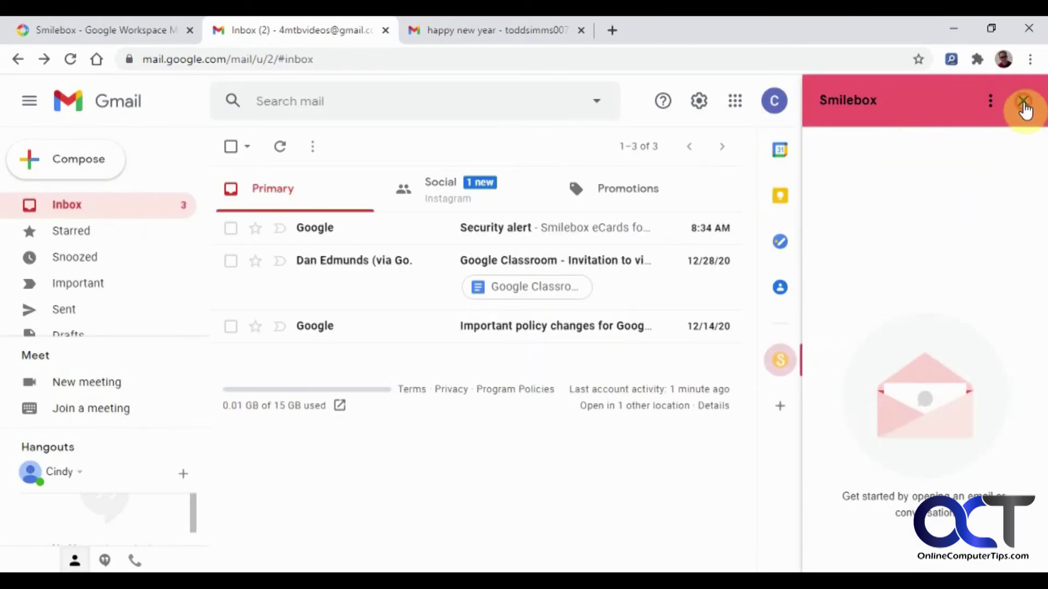
click(1024, 103)
Open Get add-ons and search for 'smilebox' to confirm it shows as Installed
click(1029, 412)
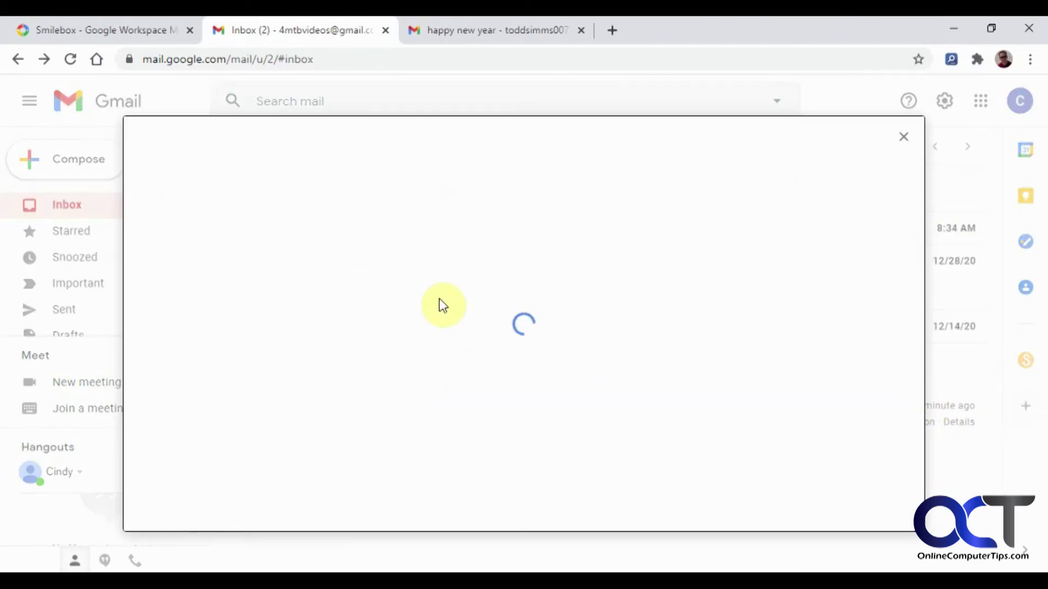
click(543, 145)
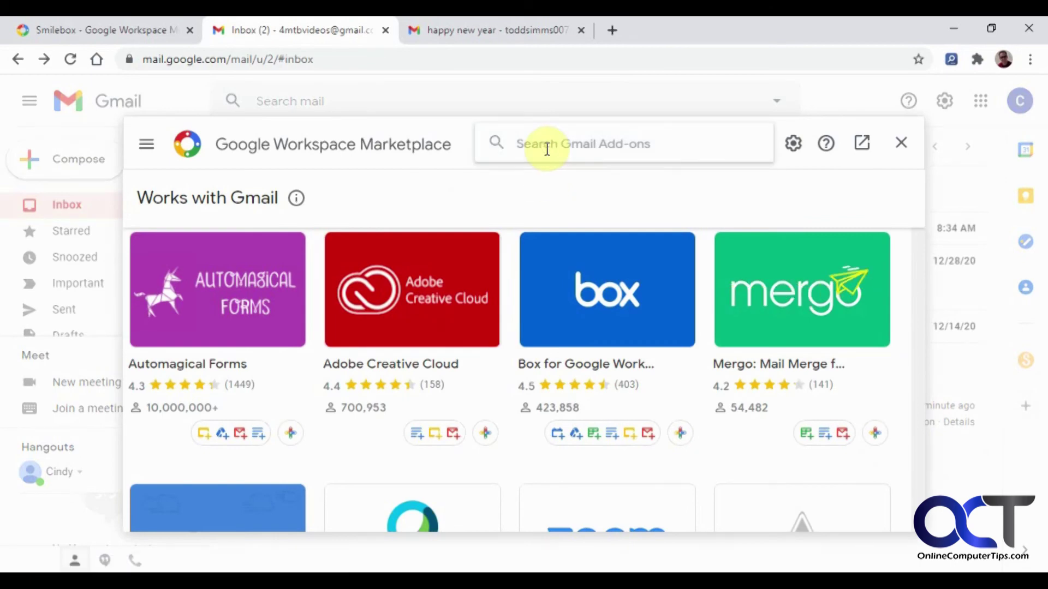
text(smilebo)
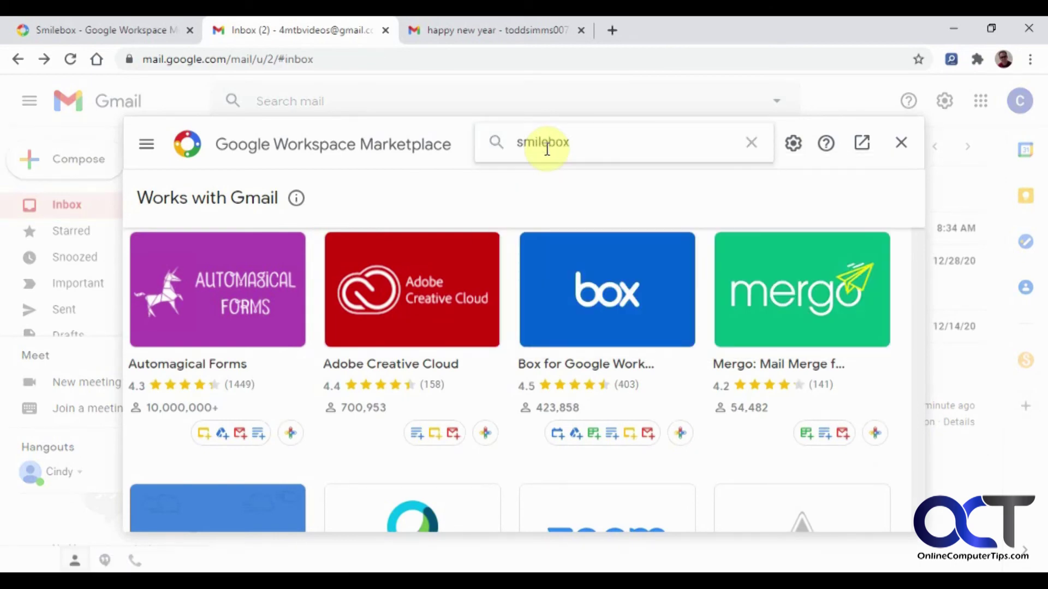
text(x)
key(Return)
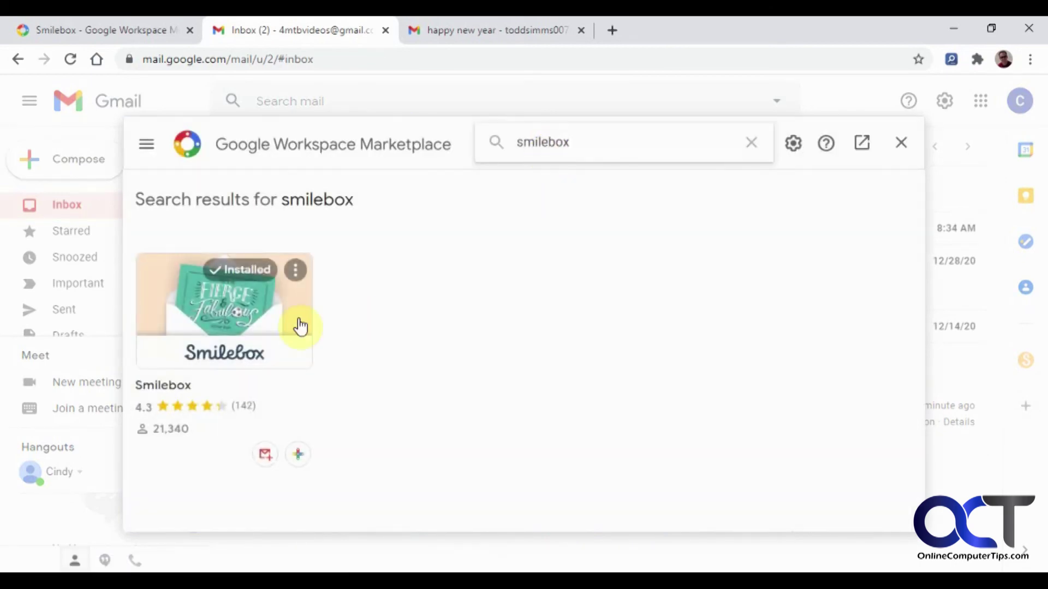